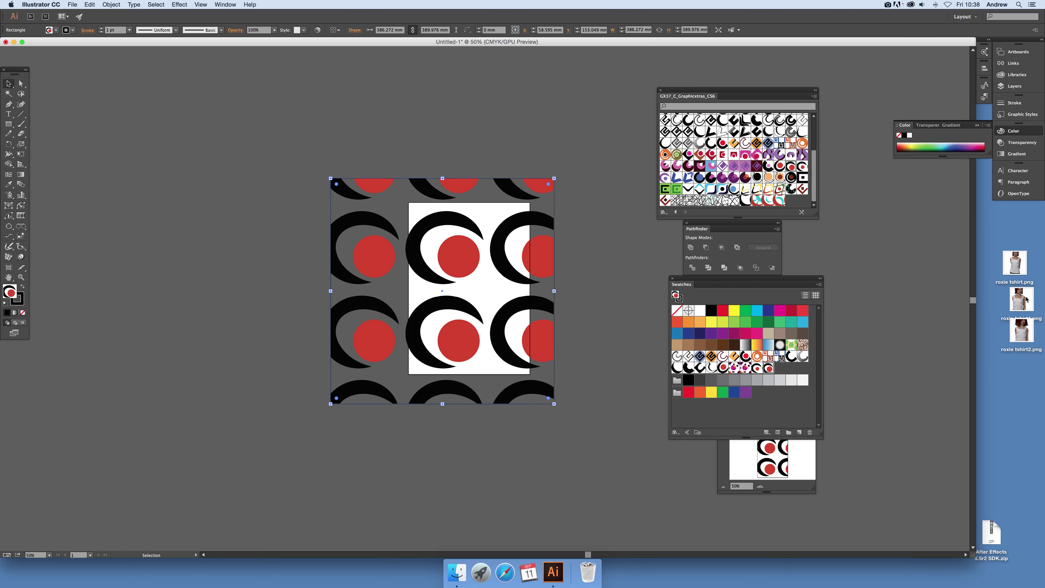
# Step: Apply the crescent-and-circle pattern swatch to the rectangle
pyautogui.click(769, 368)
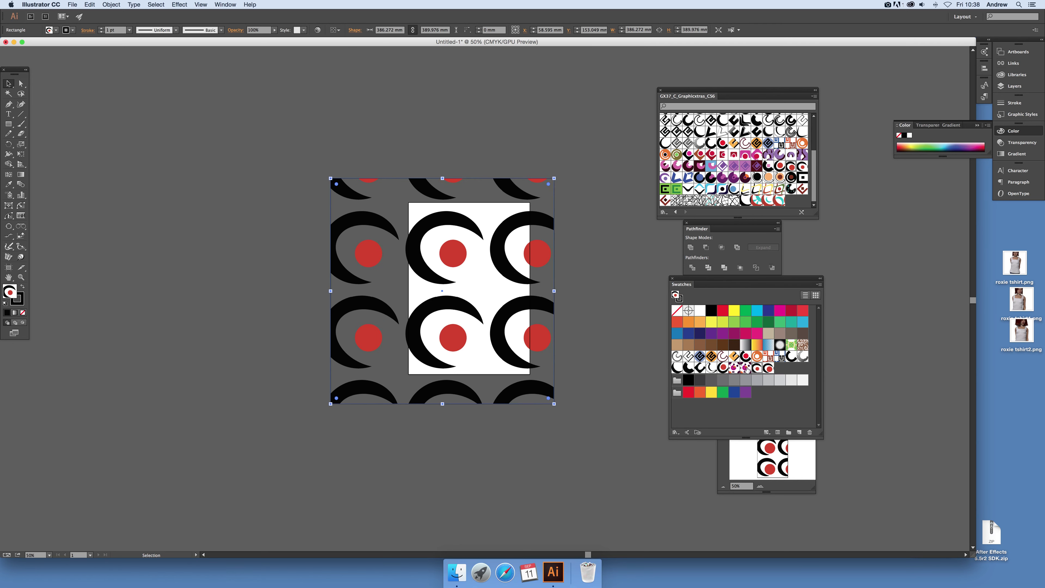
pyautogui.click(225, 4)
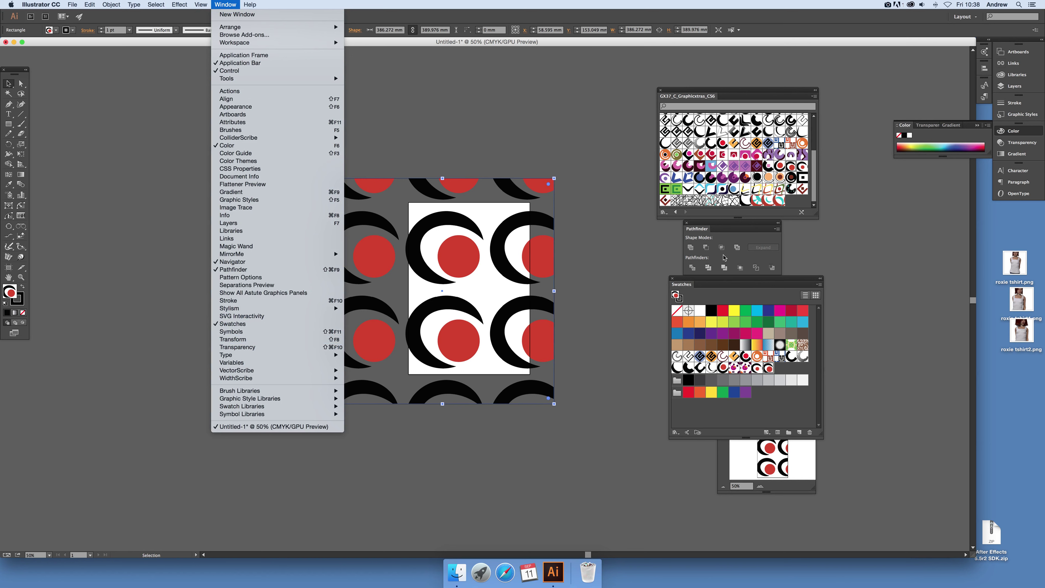
pyautogui.click(727, 284)
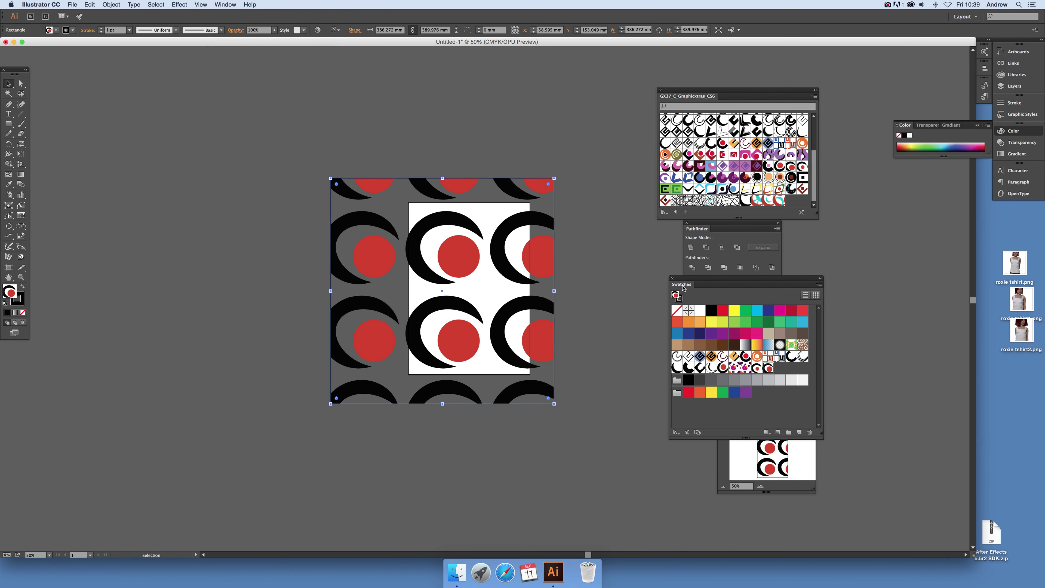
# Step: Edit the crescent swatch, shrink the motif, move it up-left and duplicate it elsewhere
pyautogui.doubleClick(768, 368)
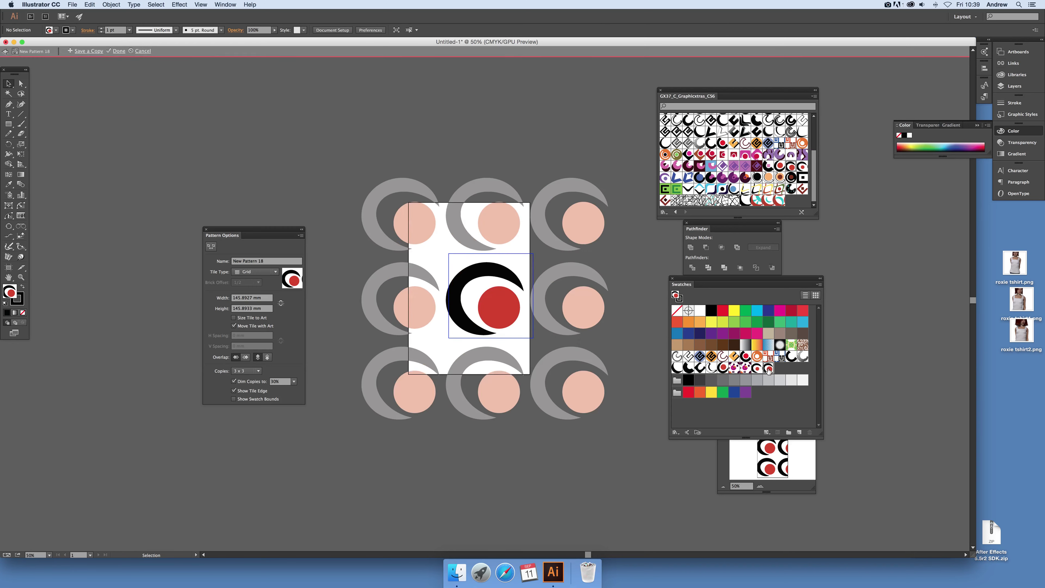
pyautogui.moveTo(453, 256); pyautogui.dragTo(533, 348)
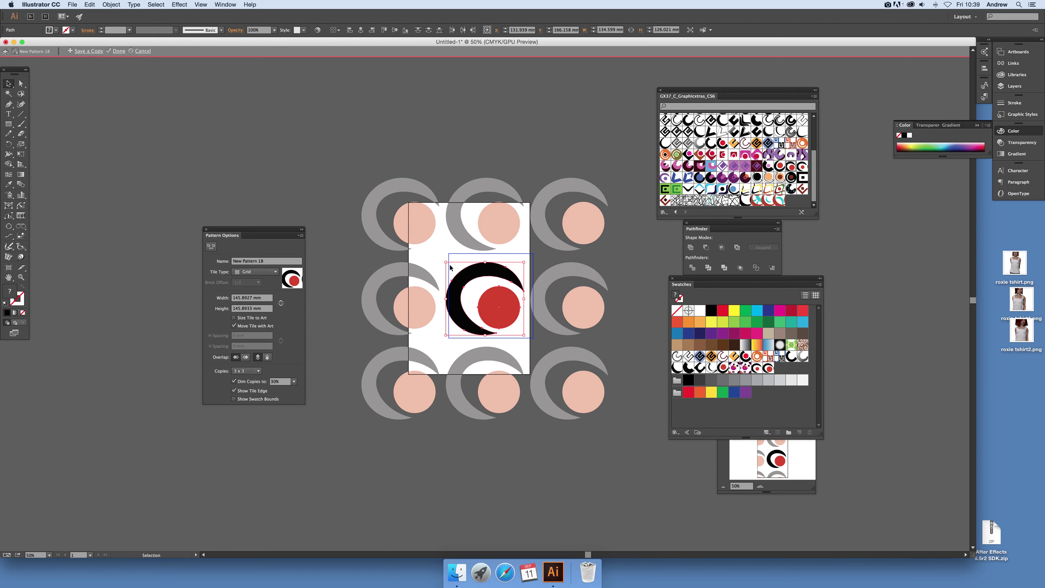
pyautogui.keyDown('shift'); pyautogui.click(452, 280); pyautogui.keyUp('shift')
pyautogui.moveTo(478, 286)
pyautogui.mouseDown()
pyautogui.moveTo(467, 284)
pyautogui.moveTo(488, 302)
pyautogui.mouseUp()
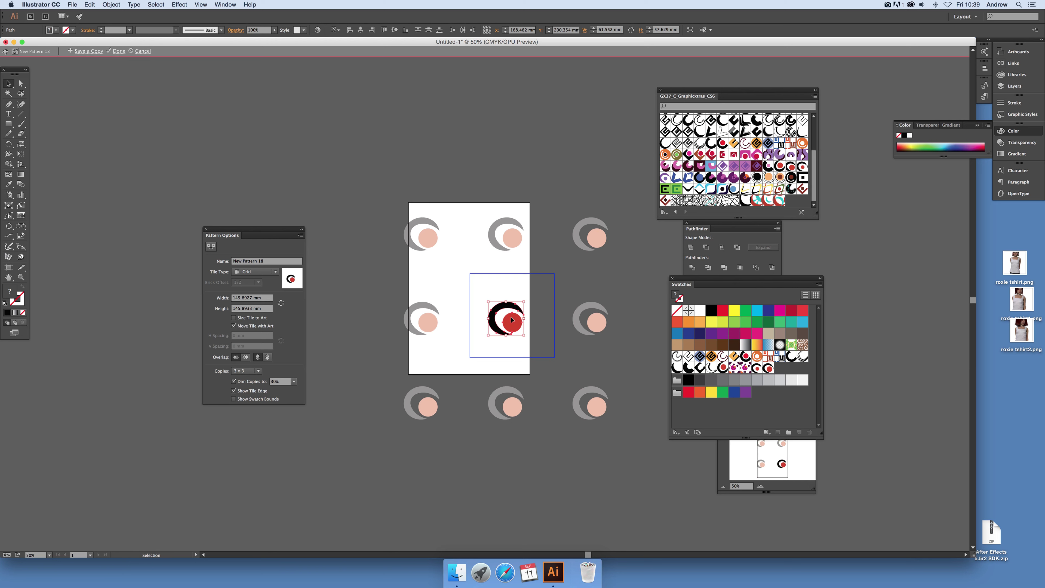
pyautogui.moveTo(513, 324); pyautogui.dragTo(478, 284)
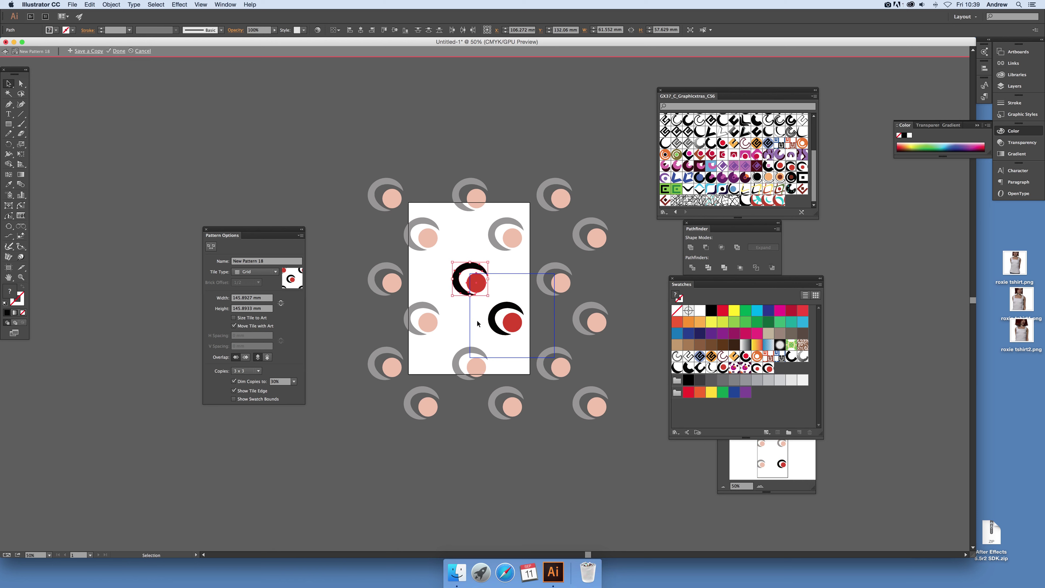
pyautogui.moveTo(482, 274)
pyautogui.keyDown('alt'); pyautogui.mouseDown()
pyautogui.moveTo(479, 318)
pyautogui.moveTo(514, 284)
pyautogui.moveTo(494, 268)
pyautogui.moveTo(515, 289)
pyautogui.moveTo(501, 276)
pyautogui.mouseUp(); pyautogui.keyUp('alt')
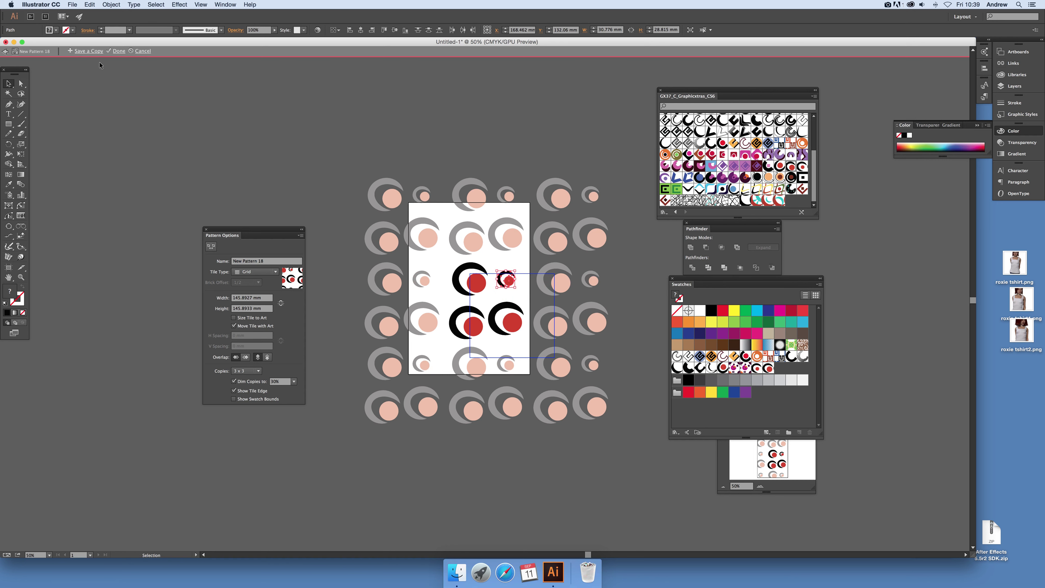
# Step: Save the multi-motif tile as a copied pattern swatch
pyautogui.click(88, 52)
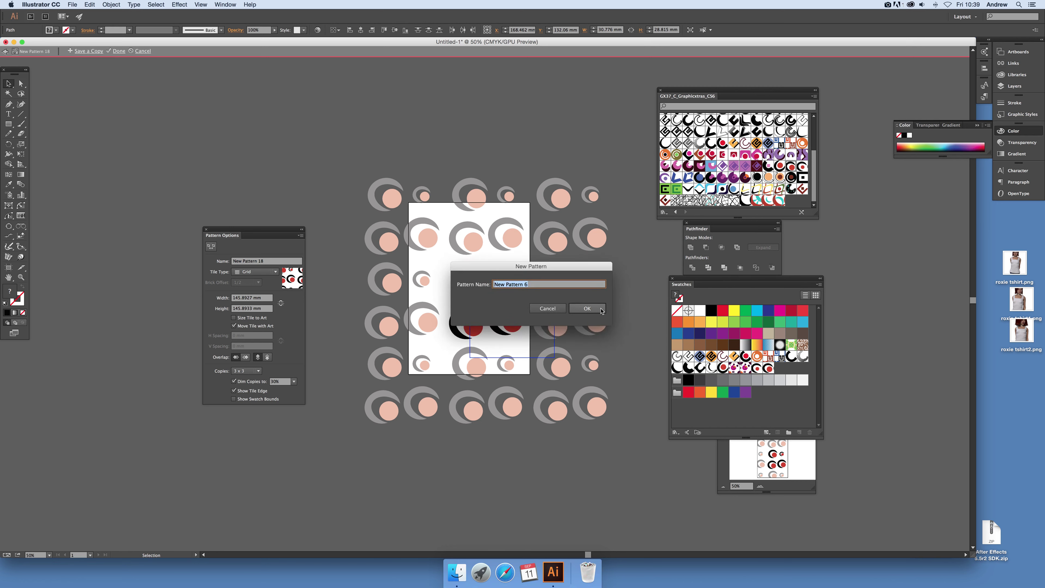
pyautogui.click(587, 308)
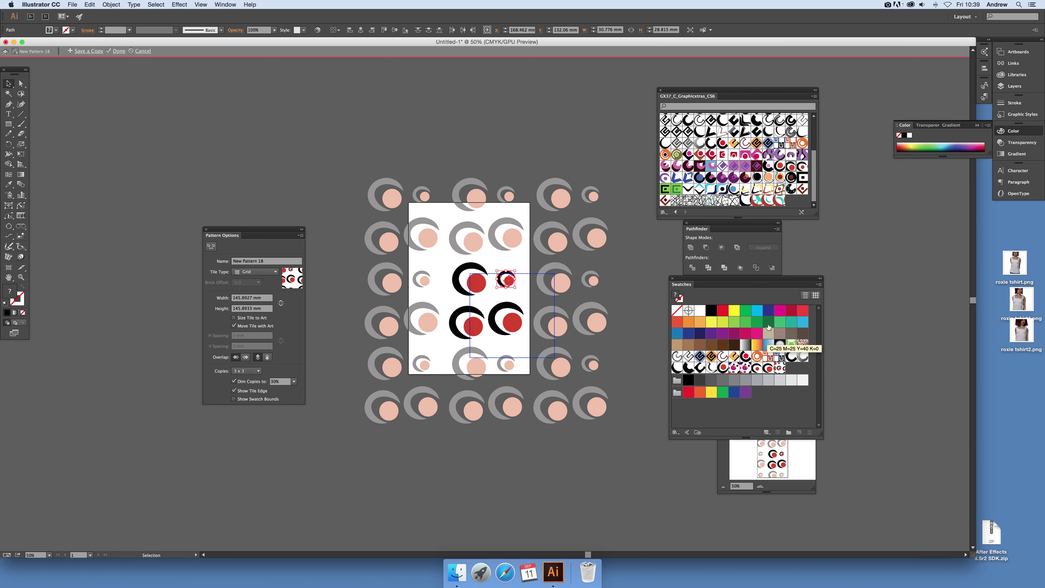
pyautogui.press('a')
# Step: Delete the small crescent copy and the middle motif, keeping one crescent-and-circle
pyautogui.press('v')
pyautogui.press('Delete')
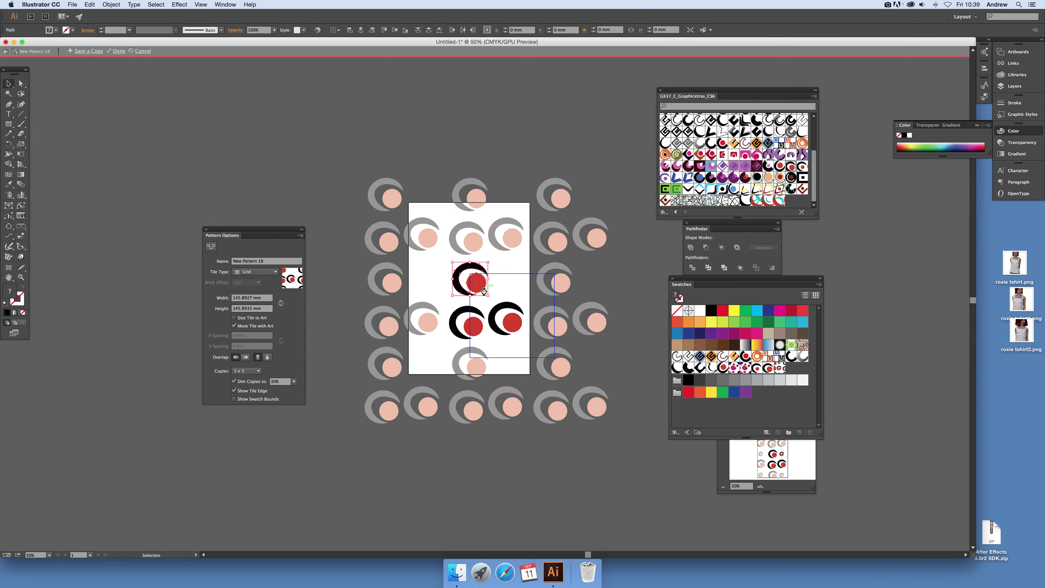
pyautogui.click(468, 279)
pyautogui.press('Delete')
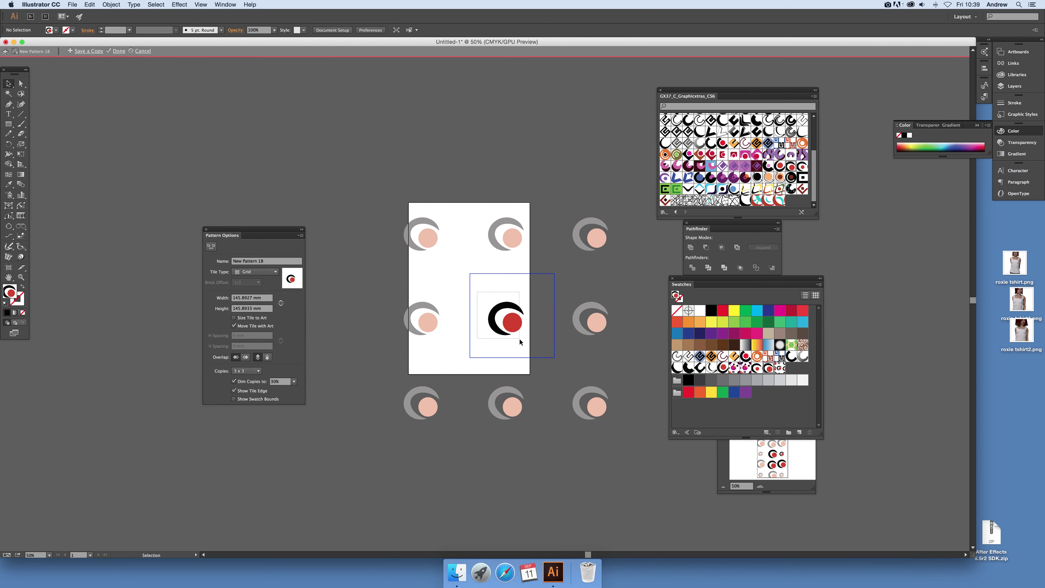
pyautogui.click(520, 339)
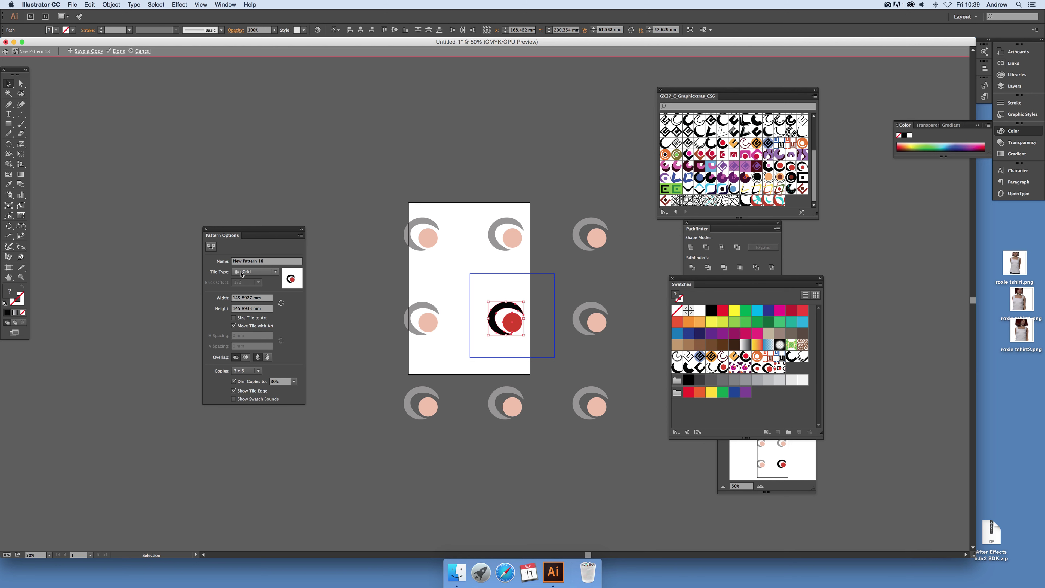
# Step: Try Hex by Row and Brick by Row tile layouts and resize the motif
pyautogui.moveTo(242, 275); pyautogui.dragTo(261, 316)
pyautogui.click(254, 273)
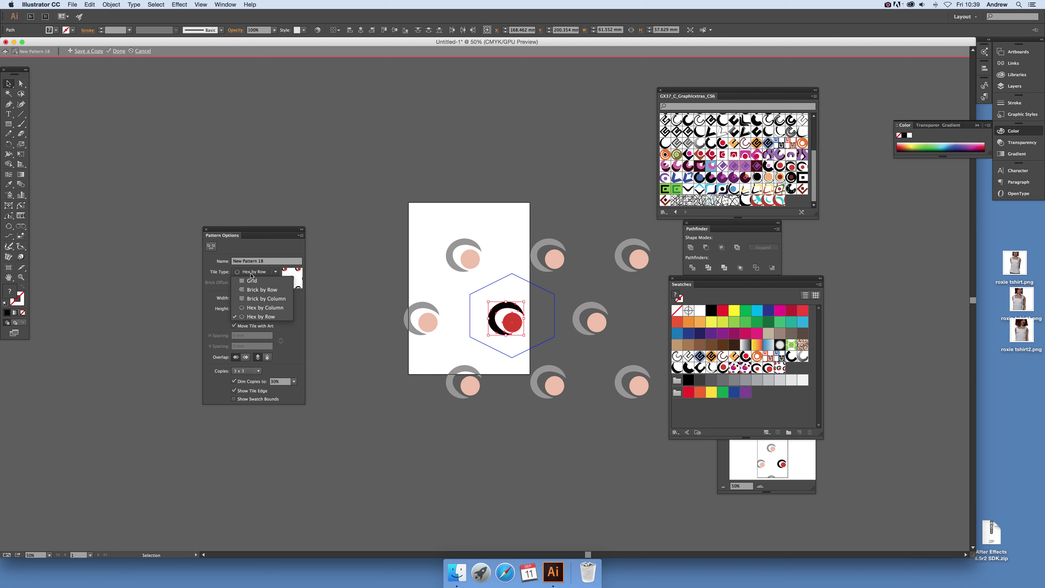
pyautogui.click(250, 290)
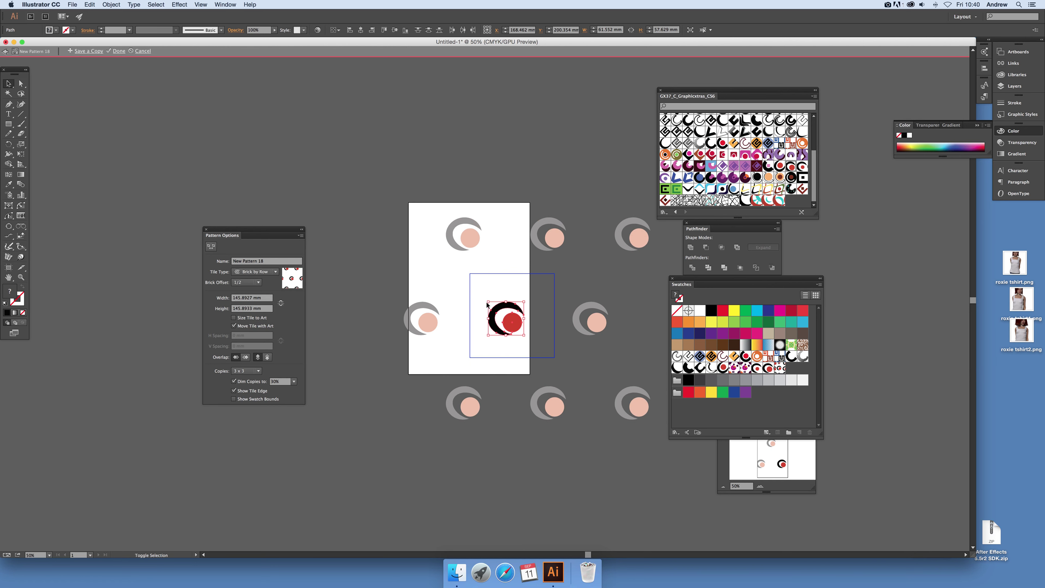
pyautogui.moveTo(489, 302); pyautogui.dragTo(458, 273)
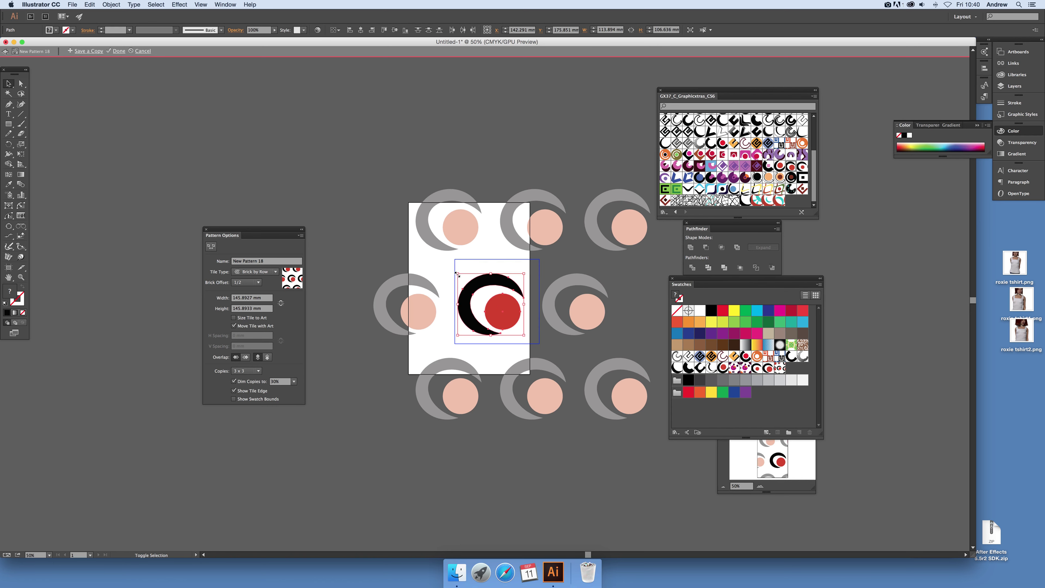
pyautogui.moveTo(458, 274); pyautogui.dragTo(474, 289)
# Step: Try Brick by Column with 3/4 and 1/2 offsets, then set Tile Type to Grid
pyautogui.click(255, 272)
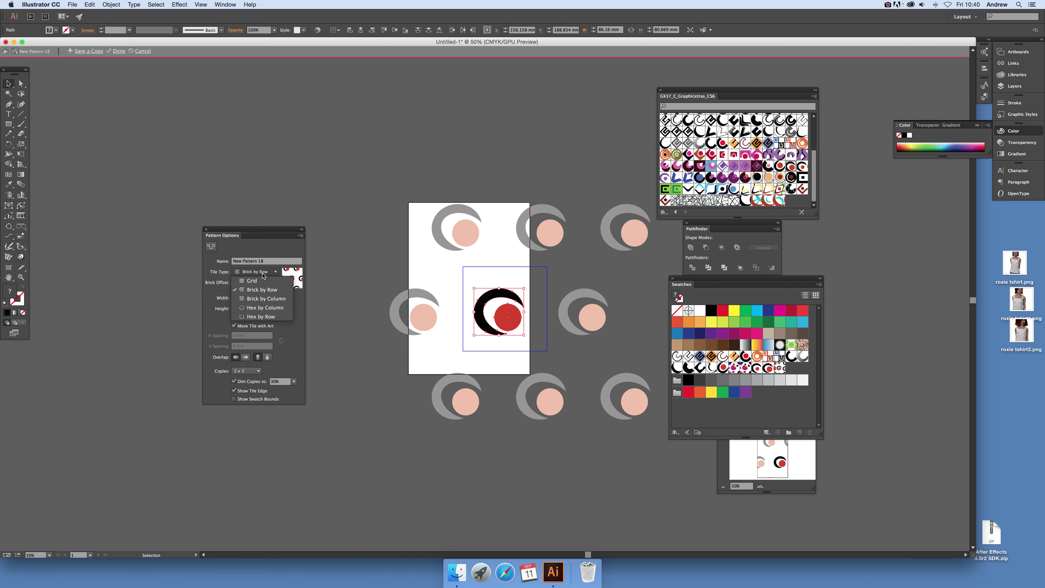
pyautogui.click(258, 299)
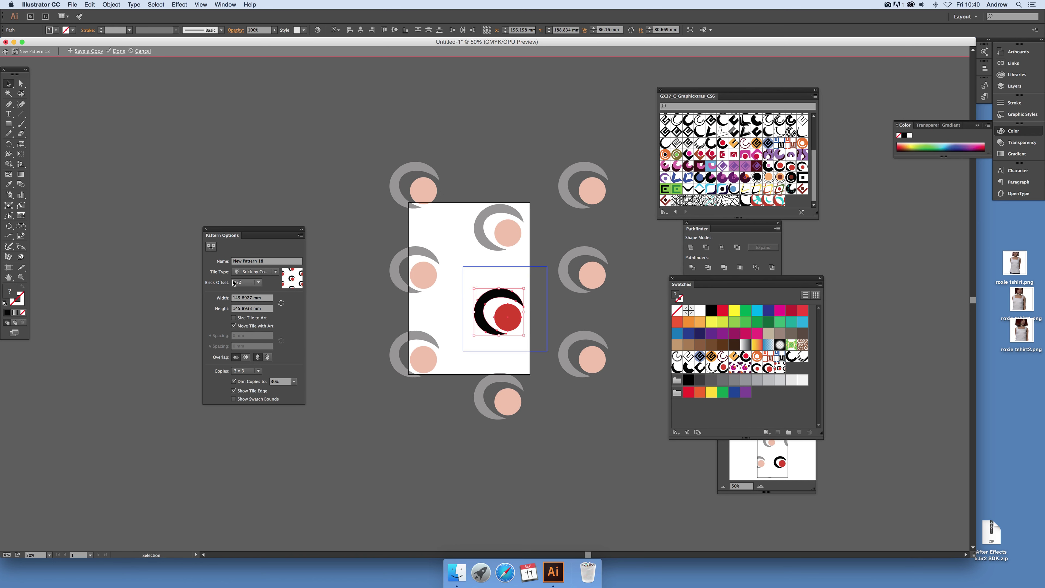
pyautogui.click(249, 284)
pyautogui.click(247, 330)
pyautogui.click(248, 284)
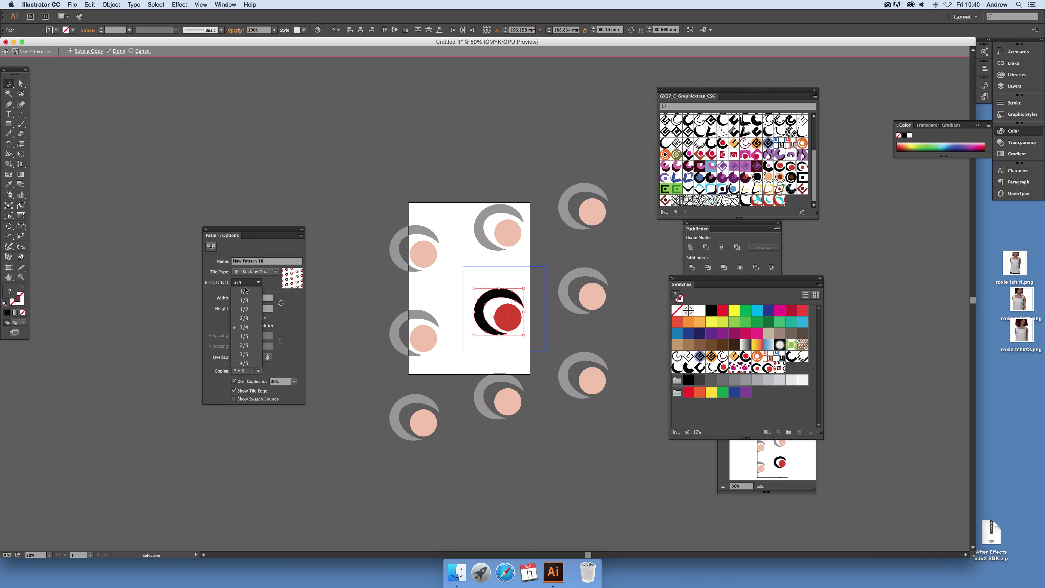
pyautogui.click(246, 308)
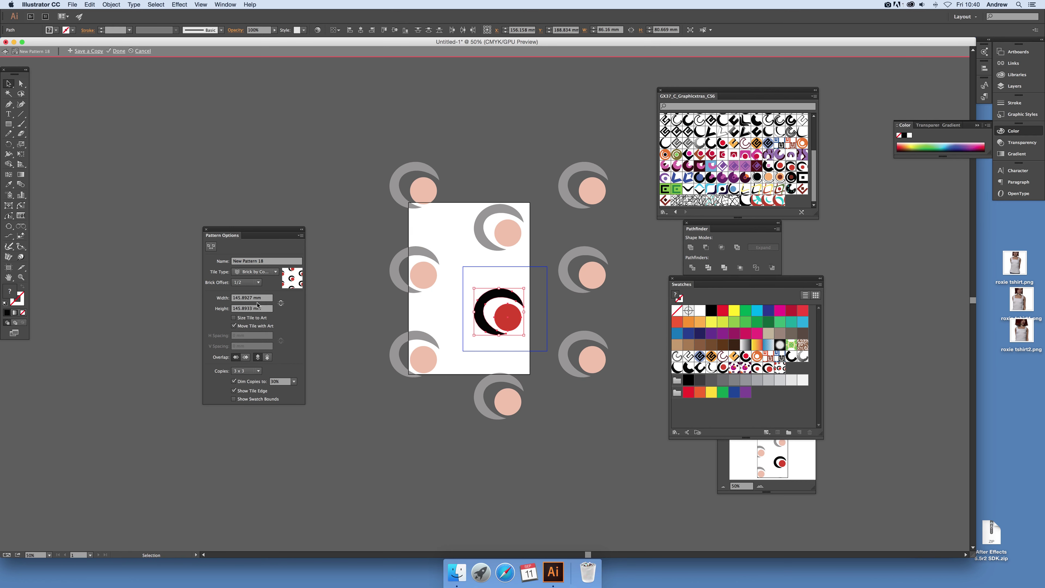
pyautogui.click(255, 272)
pyautogui.click(251, 283)
pyautogui.click(268, 299)
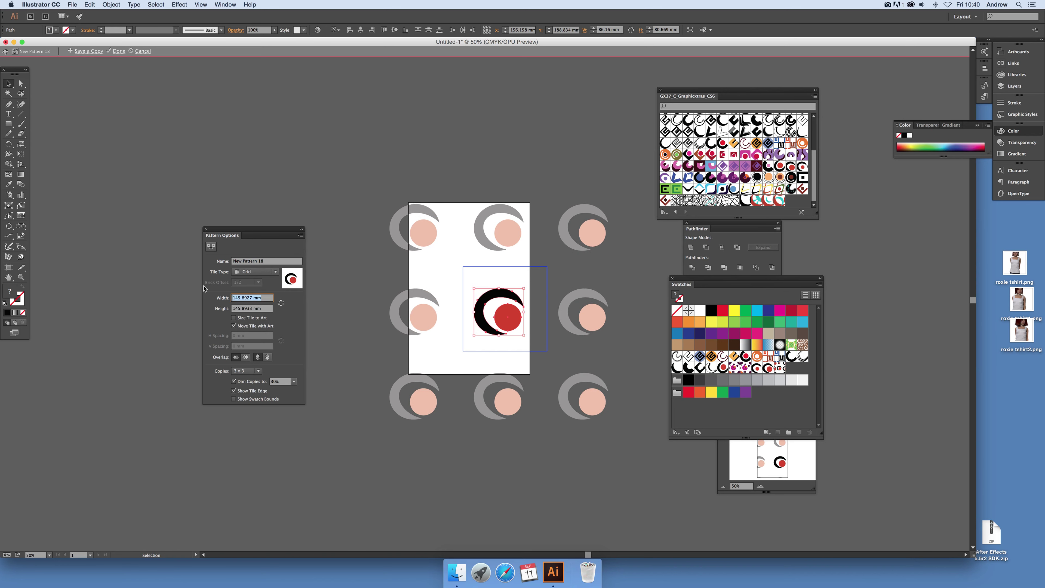
pyautogui.write('1000')
pyautogui.press('Tab')
pyautogui.write('1')
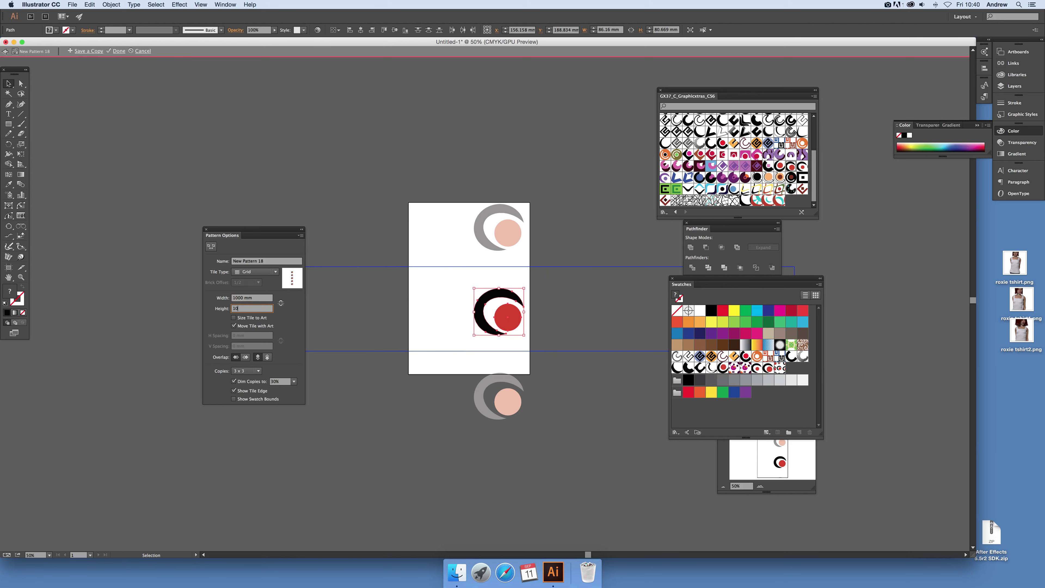
pyautogui.press('Tab')
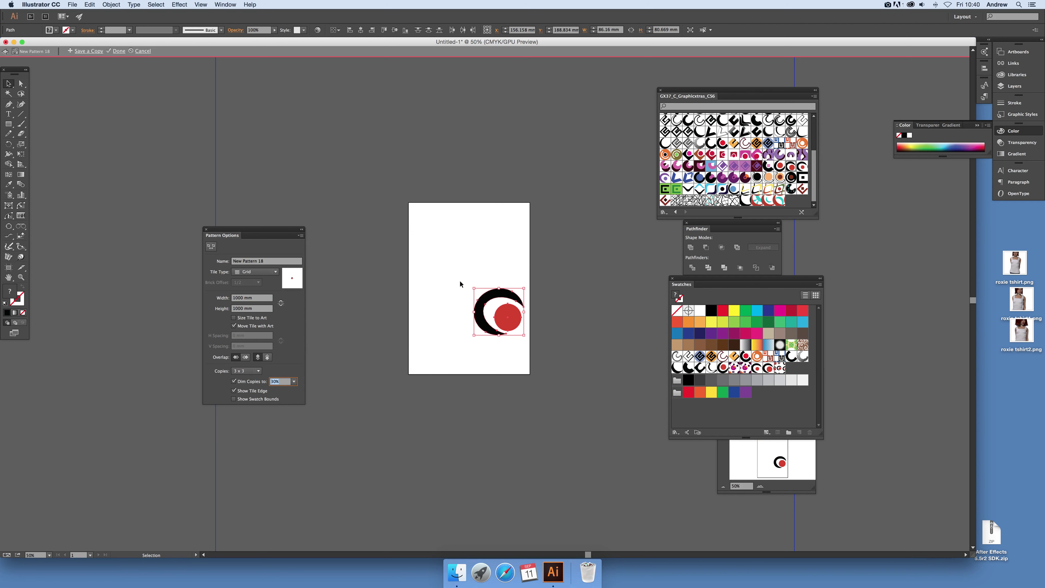
pyautogui.press('super+z')
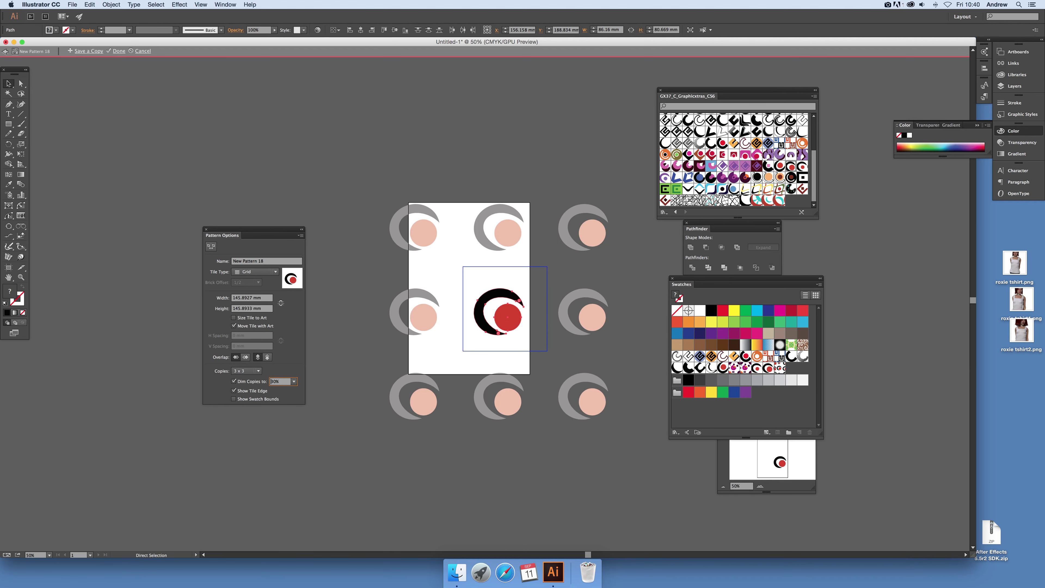
pyautogui.press('v')
# Step: Rotate the crescent-and-circle group about 90° clockwise and enlarge it
pyautogui.click(477, 277)
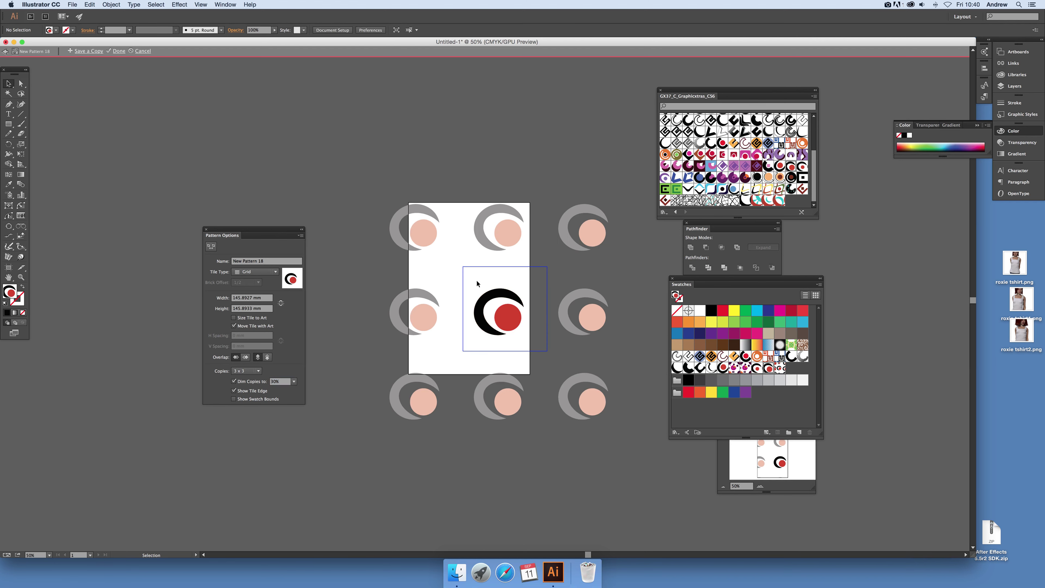
pyautogui.moveTo(471, 281); pyautogui.dragTo(529, 343)
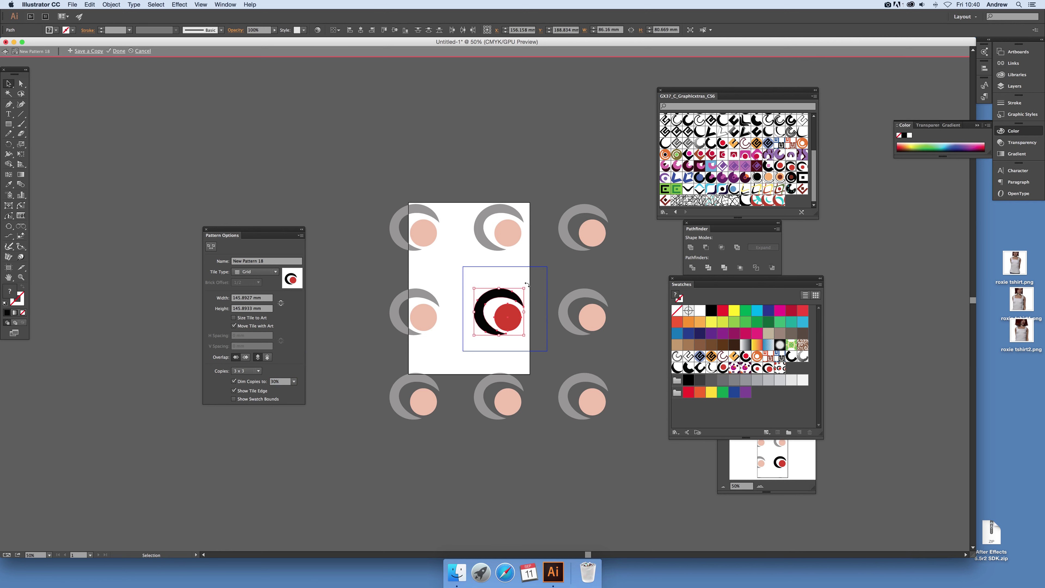
pyautogui.moveTo(527, 285); pyautogui.dragTo(531, 339)
pyautogui.moveTo(474, 286); pyautogui.dragTo(448, 261)
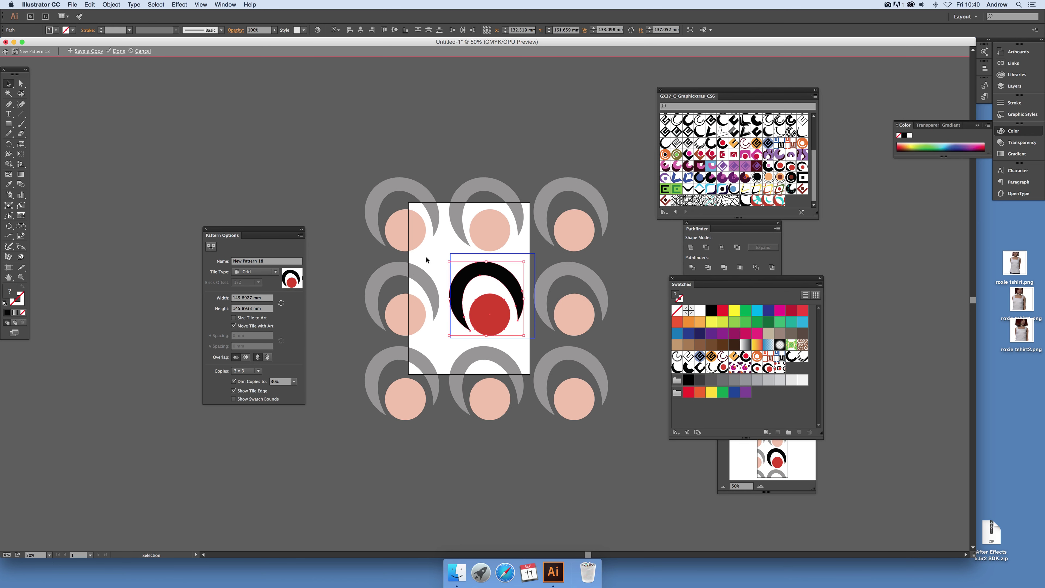
pyautogui.click(498, 288)
# Step: Fill the circle cyan and draw a smaller ellipse at its centre
pyautogui.click(487, 314)
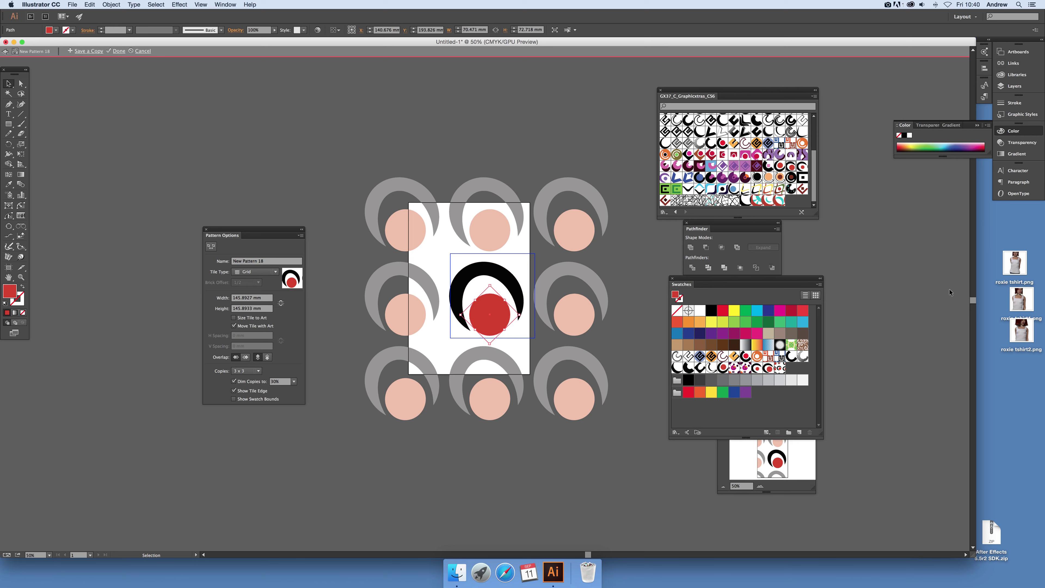
pyautogui.click(758, 321)
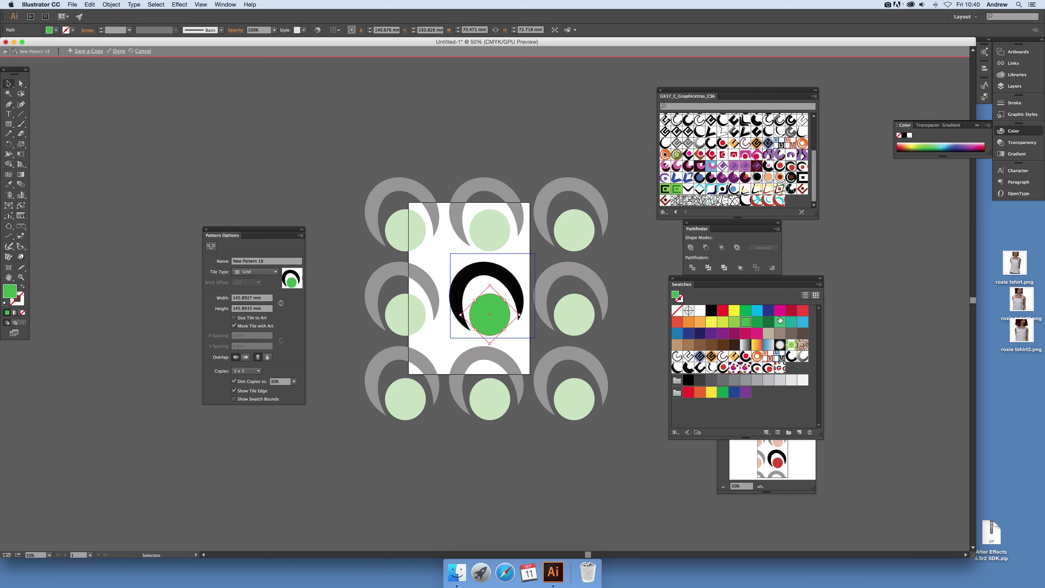
pyautogui.click(780, 310)
pyautogui.click(791, 323)
pyautogui.click(803, 323)
pyautogui.moveTo(8, 124); pyautogui.dragTo(35, 144)
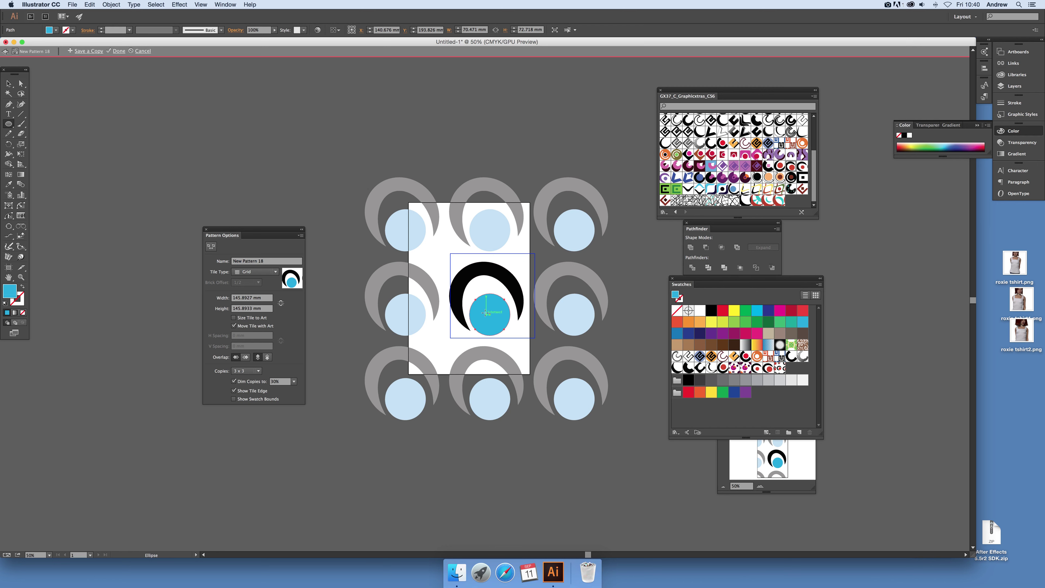
pyautogui.moveTo(490, 314); pyautogui.dragTo(499, 325)
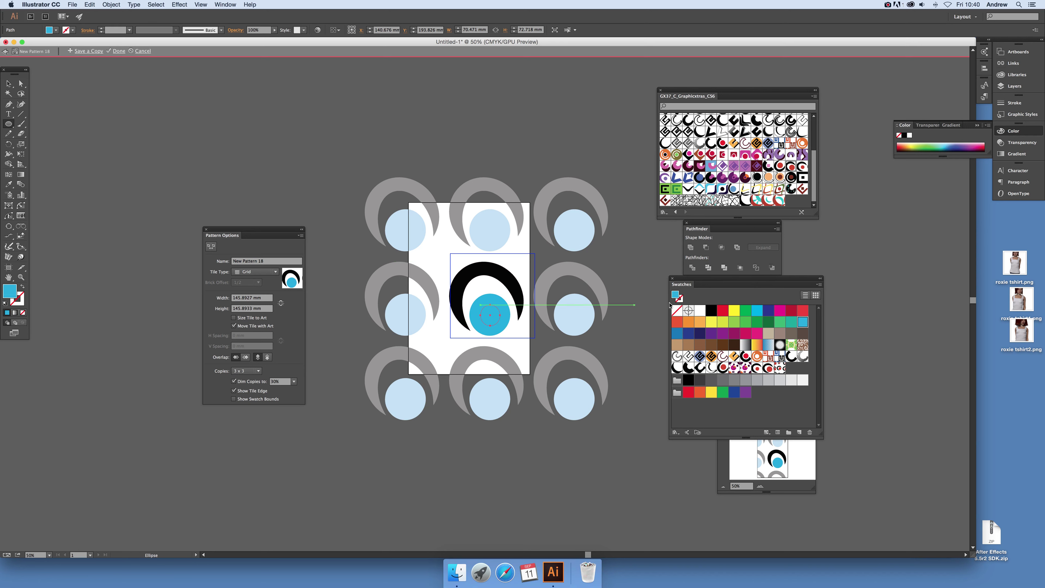
# Step: Fill the inner circle red and save the design as a copied swatch
pyautogui.click(789, 313)
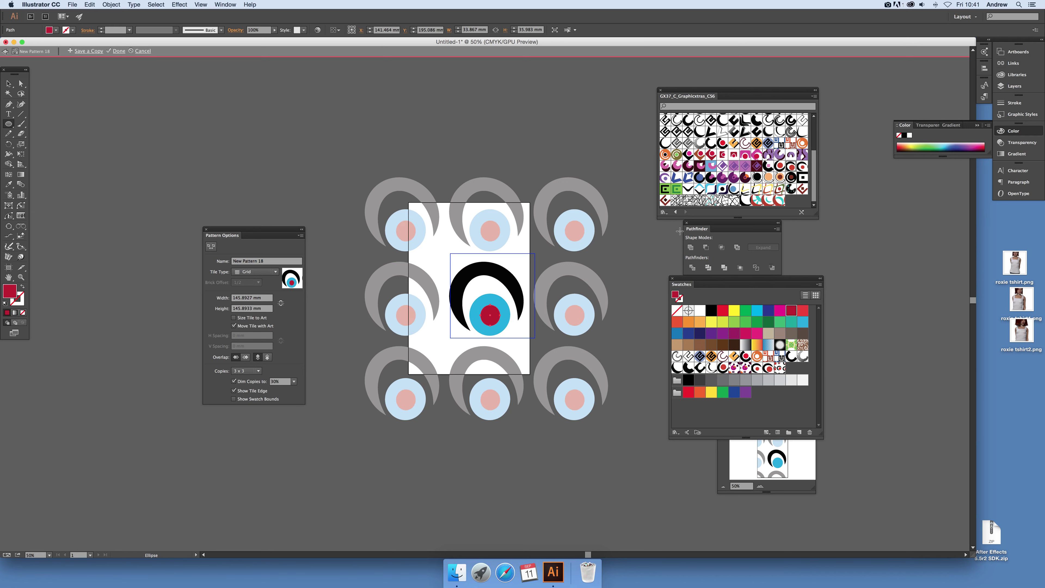
pyautogui.click(85, 51)
pyautogui.press('Return')
# Step: Enlarge the whole motif, set its opacity to 34%, enlarge again and move it up-right
pyautogui.click(8, 83)
pyautogui.moveTo(440, 260); pyautogui.dragTo(548, 341)
pyautogui.moveTo(452, 265); pyautogui.dragTo(433, 243)
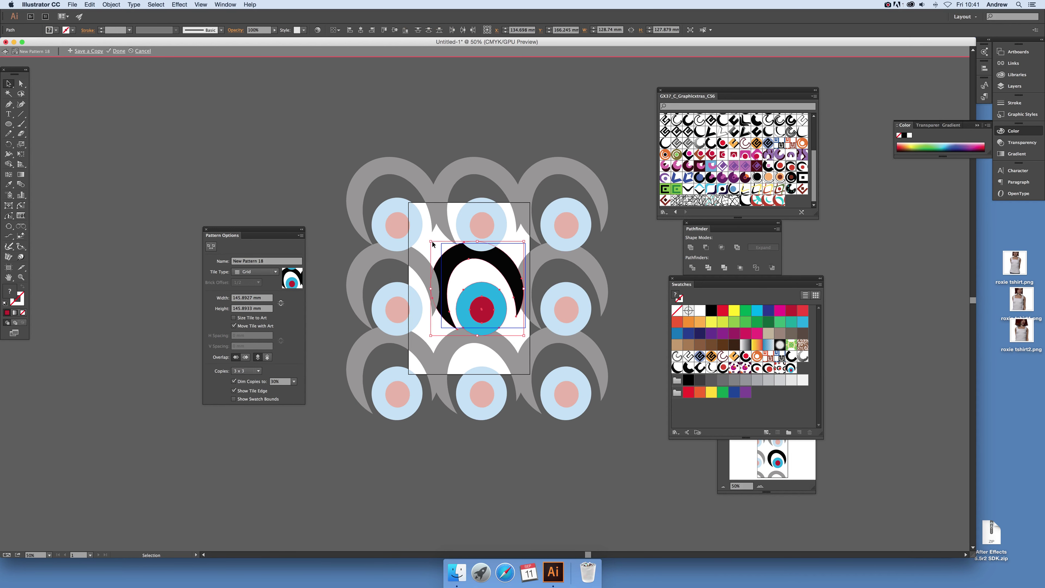
pyautogui.click(275, 30)
pyautogui.moveTo(275, 36); pyautogui.dragTo(252, 40)
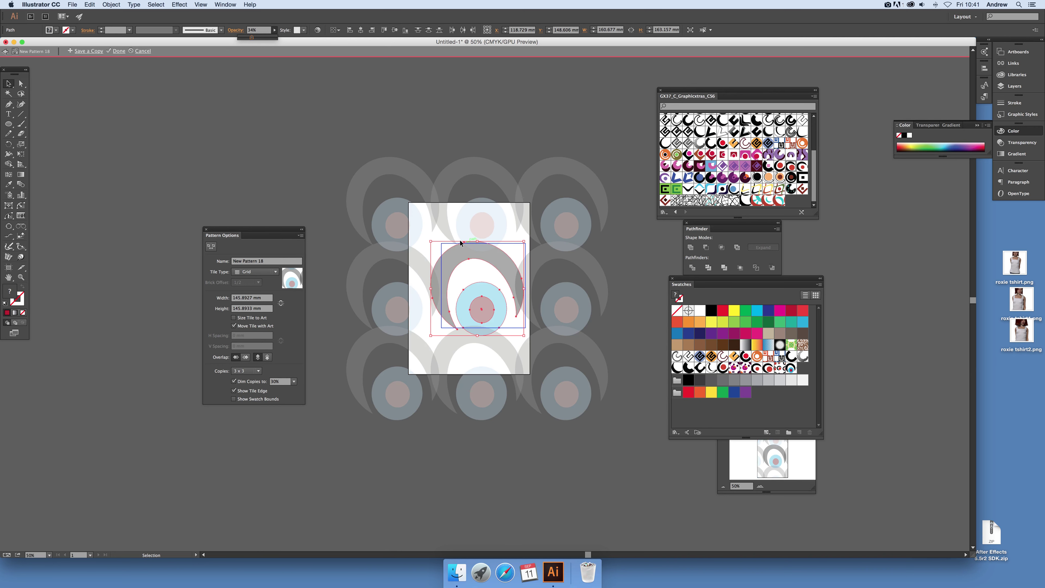
pyautogui.moveTo(431, 240); pyautogui.dragTo(400, 223)
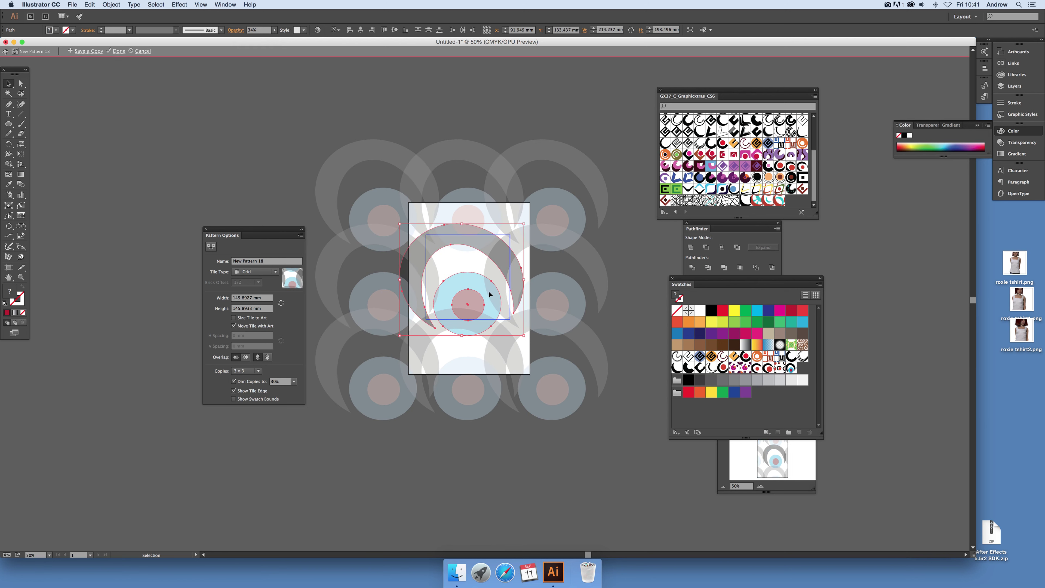
pyautogui.moveTo(490, 293)
pyautogui.mouseDown()
pyautogui.moveTo(507, 271)
pyautogui.moveTo(501, 298)
pyautogui.moveTo(488, 292)
pyautogui.mouseUp()
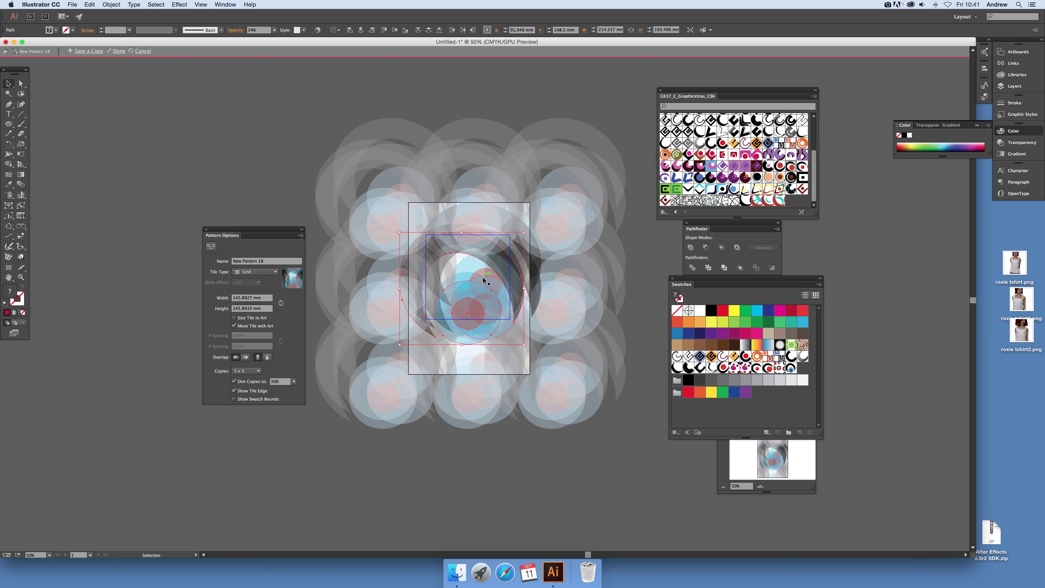
# Step: Save the faded variant as another pattern swatch and exit pattern editing
pyautogui.click(94, 54)
pyautogui.click(595, 311)
pyautogui.click(145, 52)
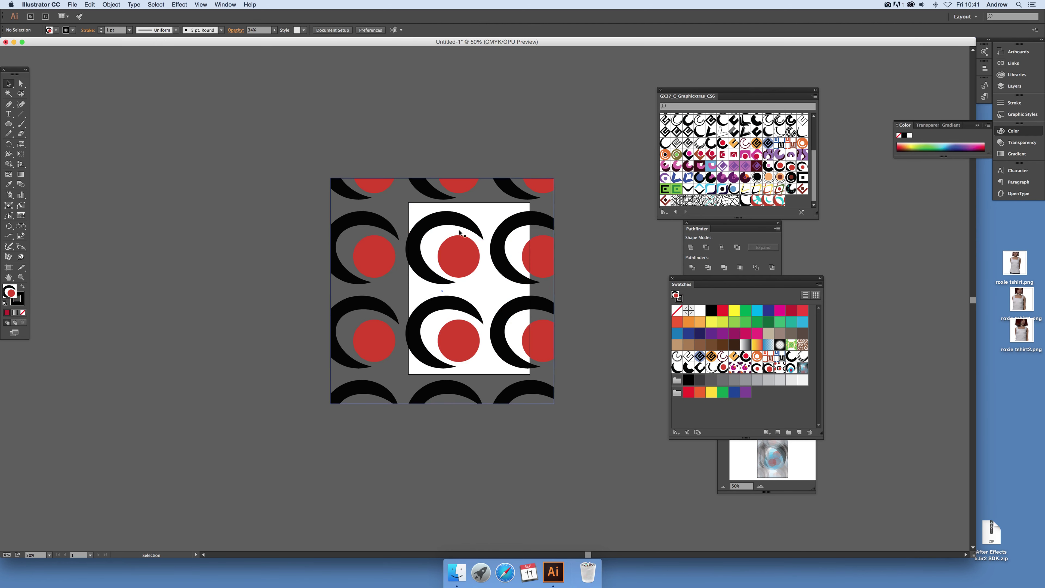
# Step: Fill the rectangle with the black-arc blue-and-red crescent pattern swatch
pyautogui.click(454, 248)
pyautogui.click(803, 369)
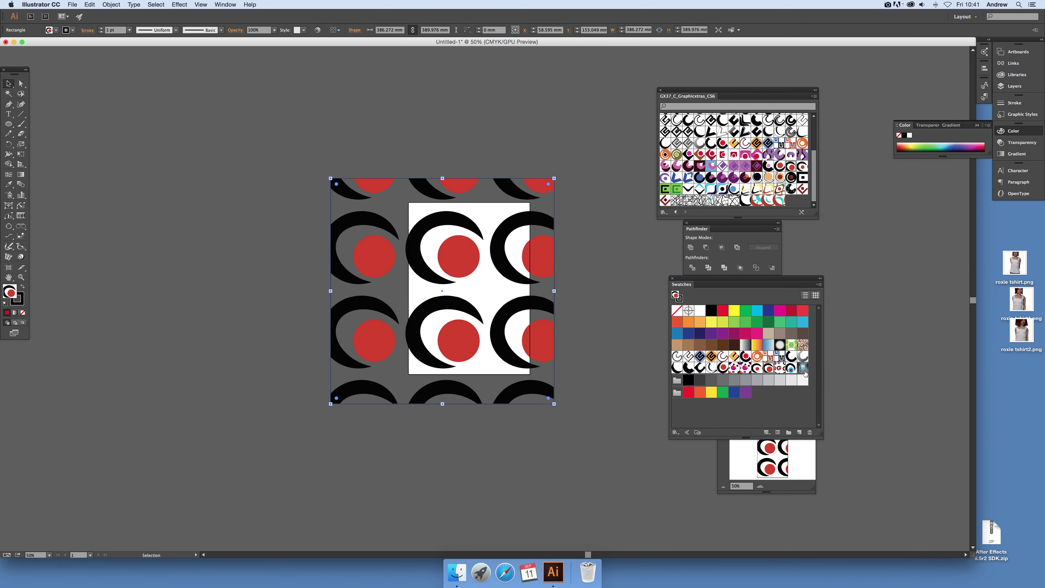
pyautogui.click(780, 368)
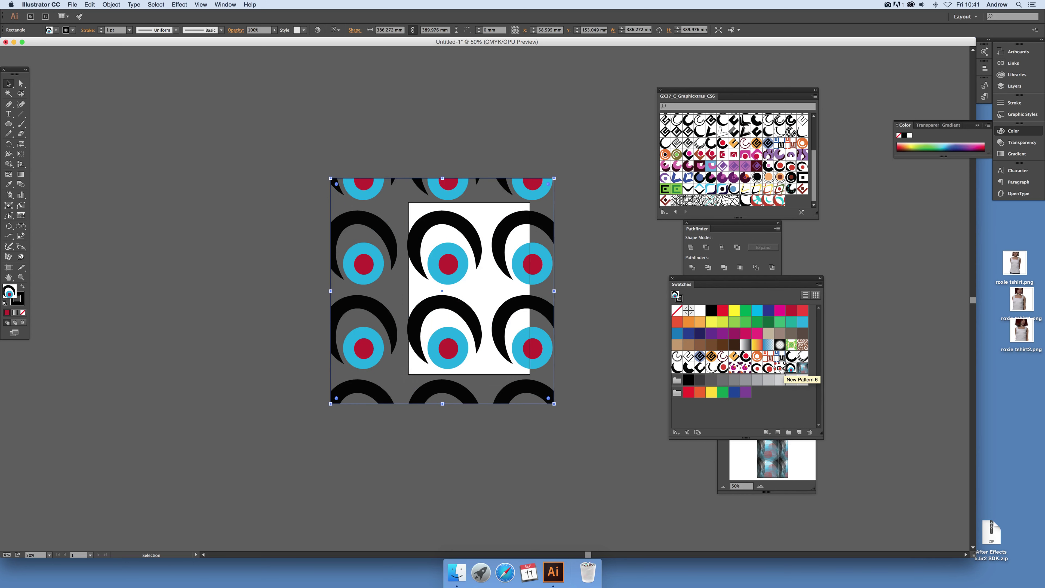
pyautogui.click(780, 368)
pyautogui.click(791, 370)
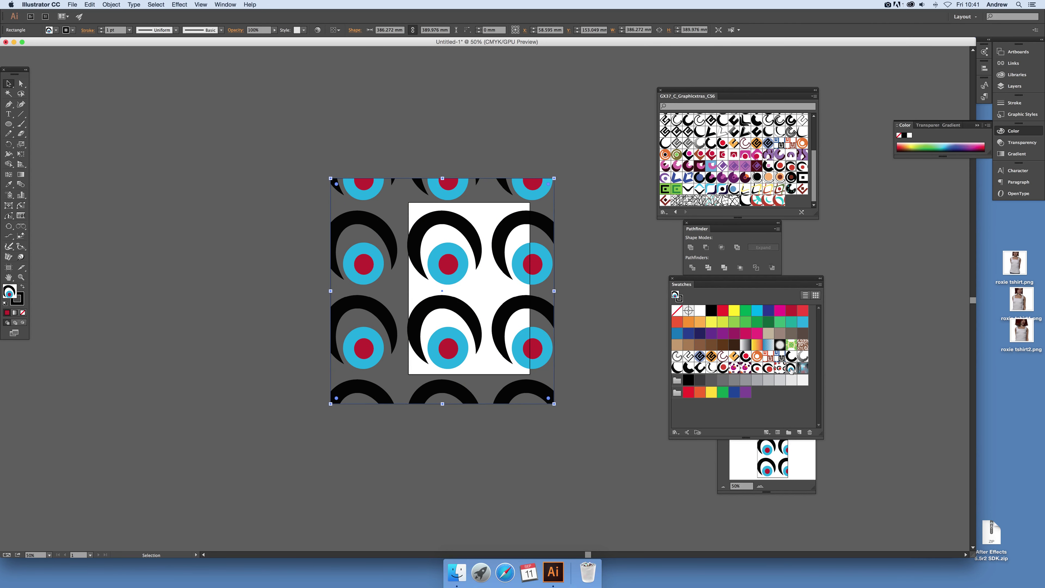